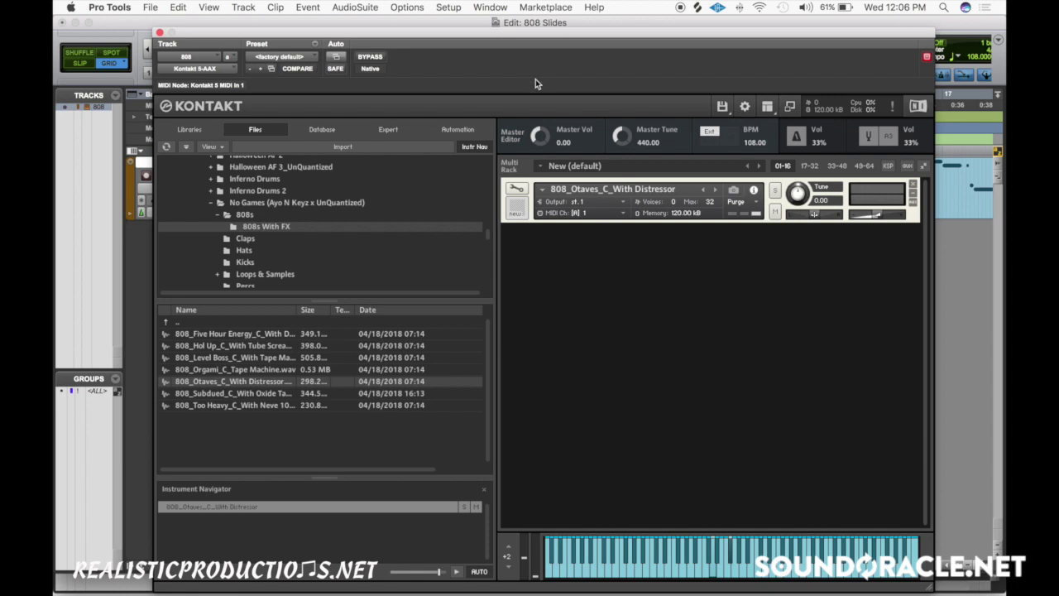
Step: Move the Kontakt window off the 808 clips and audition the slides at the 3rd bend range
{"action": "left_click_drag", "start_coordinate": [547, 37], "coordinate": [532, 222]}
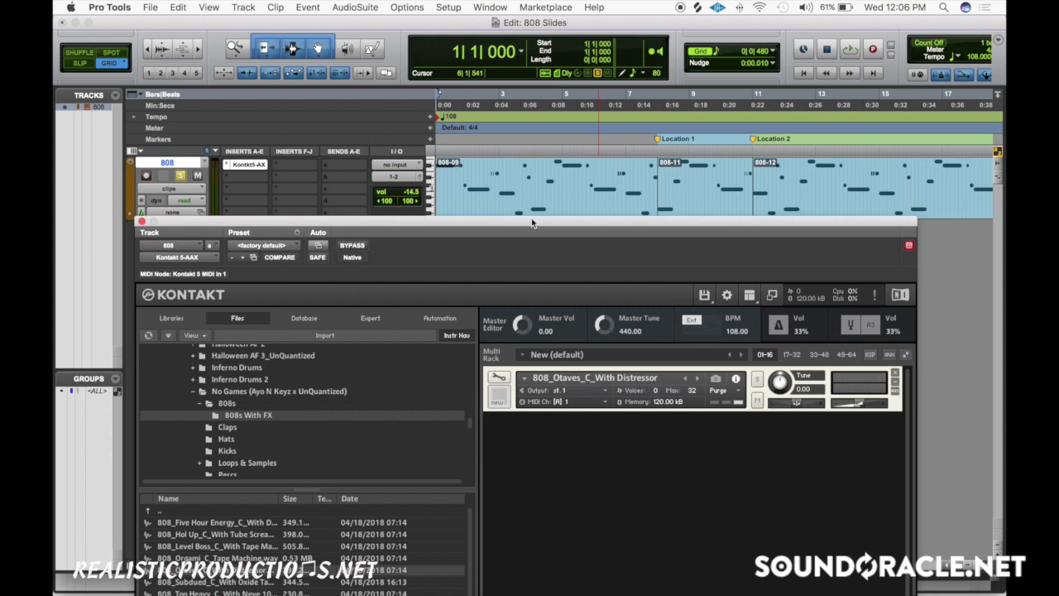
{"action": "left_click", "coordinate": [477, 28]}
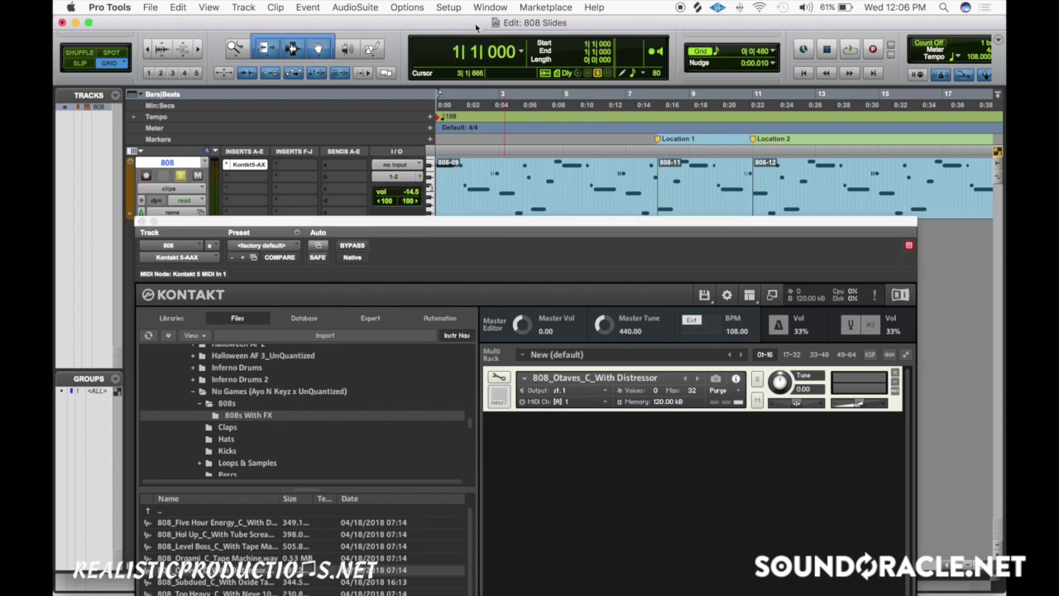
{"action": "key", "text": "space"}
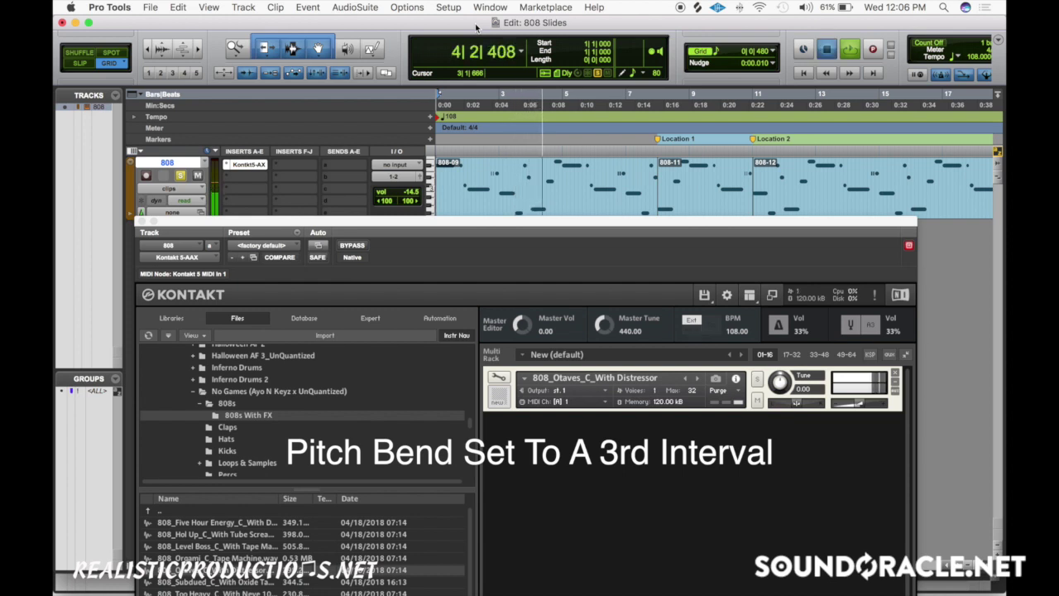
{"action": "key", "text": "space"}
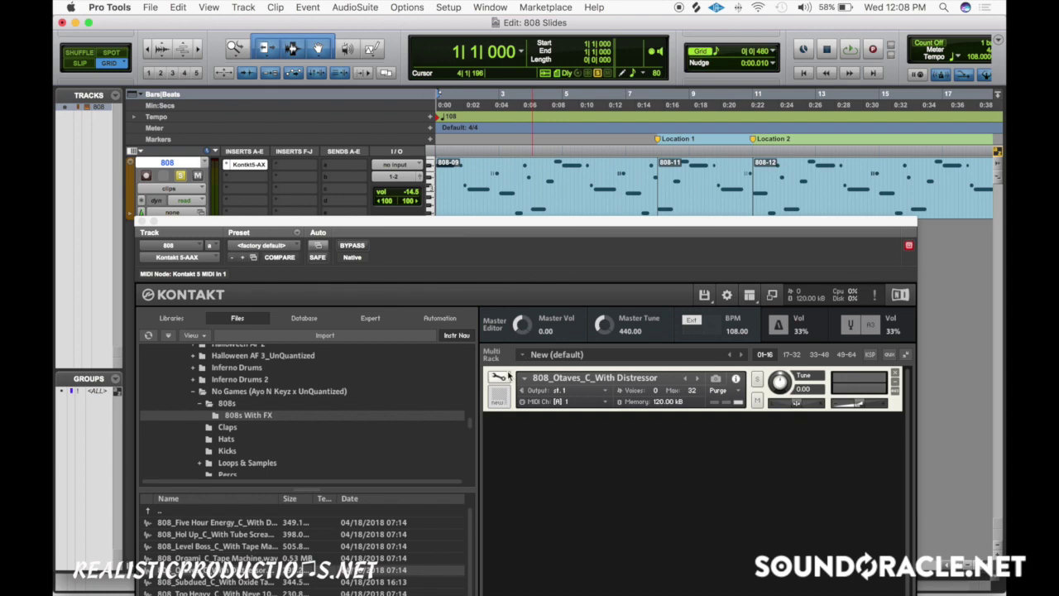
Step: Max out Kontakt's Source Mod pitch bend amount to a 12-semitone octave, close the plugin, and play
{"action": "left_click", "coordinate": [509, 374]}
{"action": "left_click", "coordinate": [495, 281]}
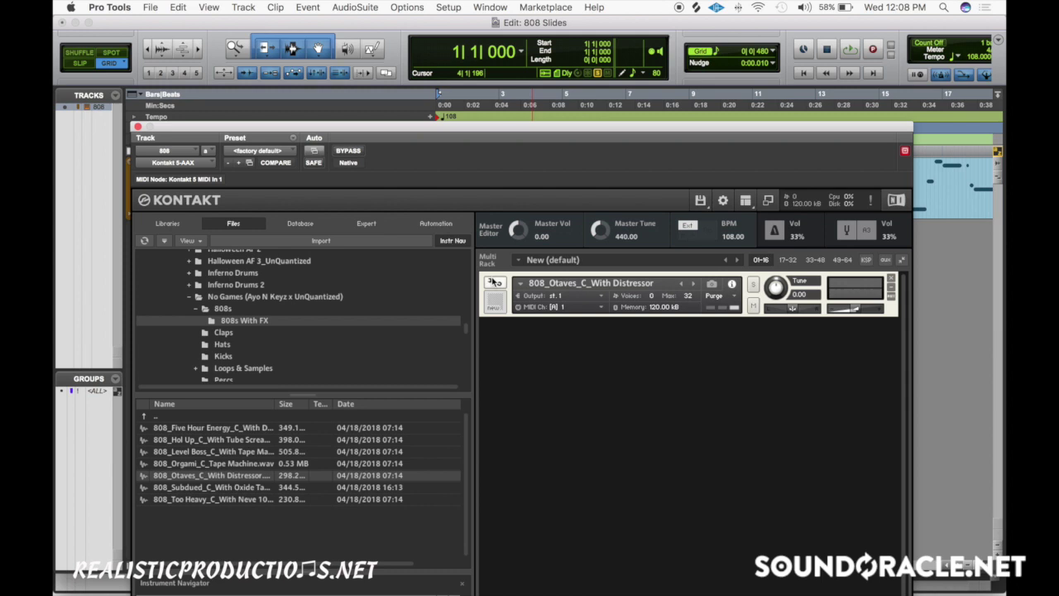
{"action": "left_click", "coordinate": [497, 284]}
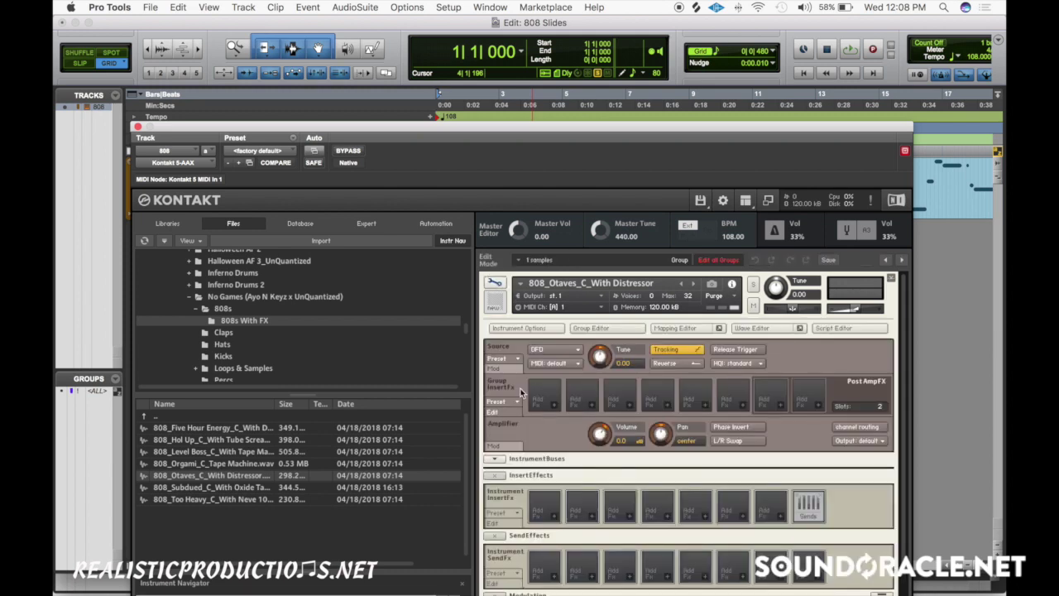
{"action": "left_click", "coordinate": [496, 368]}
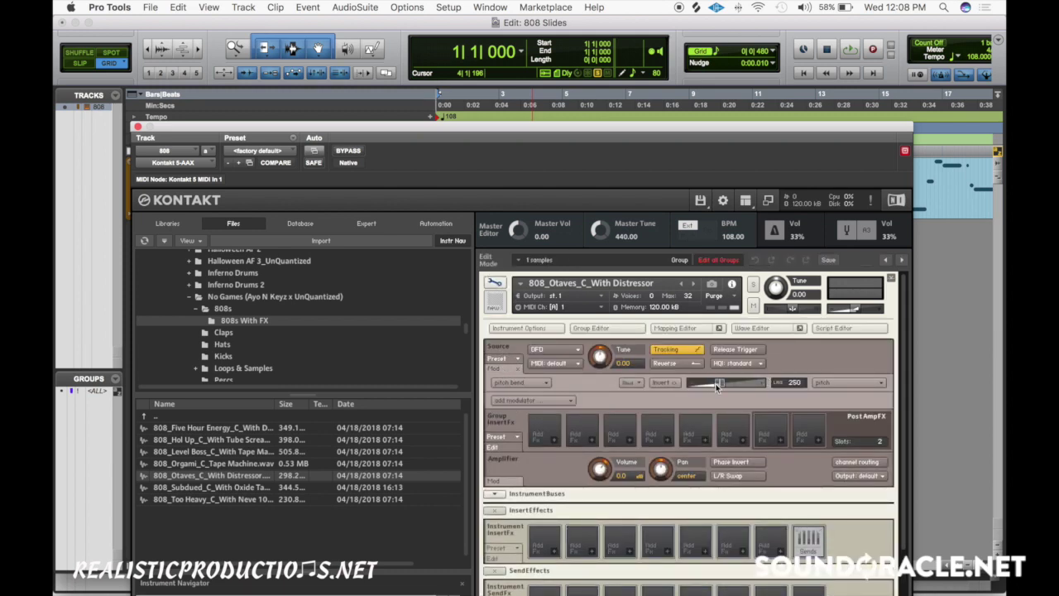
{"action": "left_click", "coordinate": [717, 384]}
{"action": "left_click", "coordinate": [716, 383]}
{"action": "left_click_drag", "start_coordinate": [717, 383], "coordinate": [893, 377]}
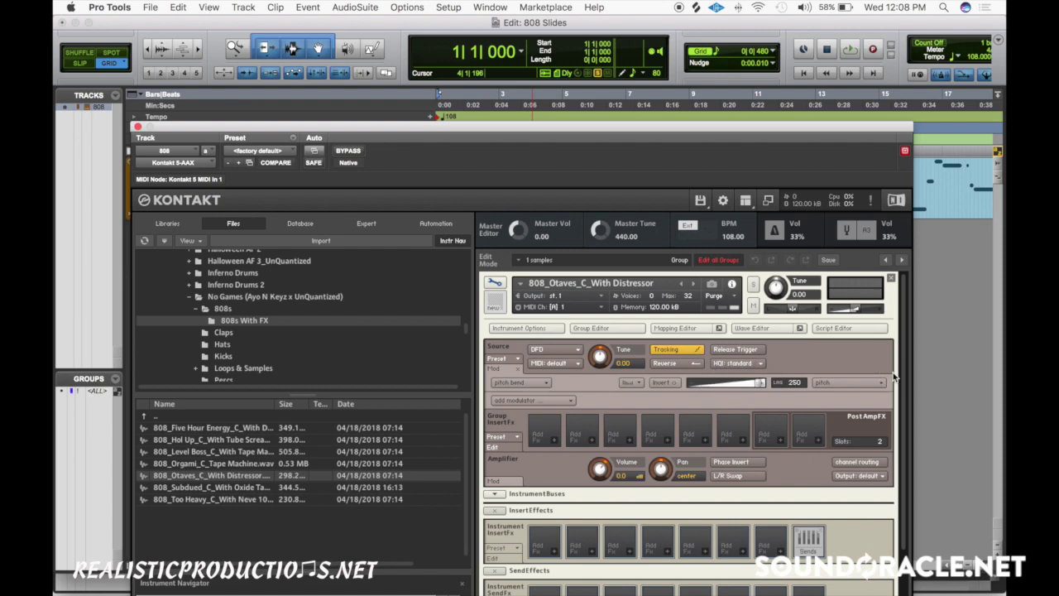
{"action": "left_click", "coordinate": [138, 128]}
{"action": "key", "text": "space"}
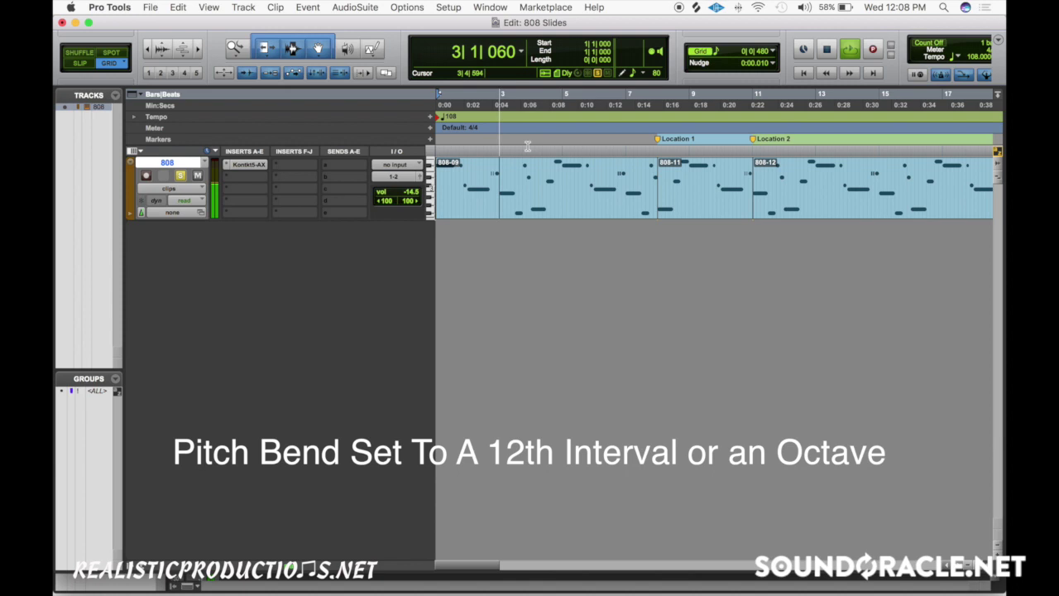
Step: Stop playback of the 808 slides at the octave bend range
{"action": "key", "text": "space"}
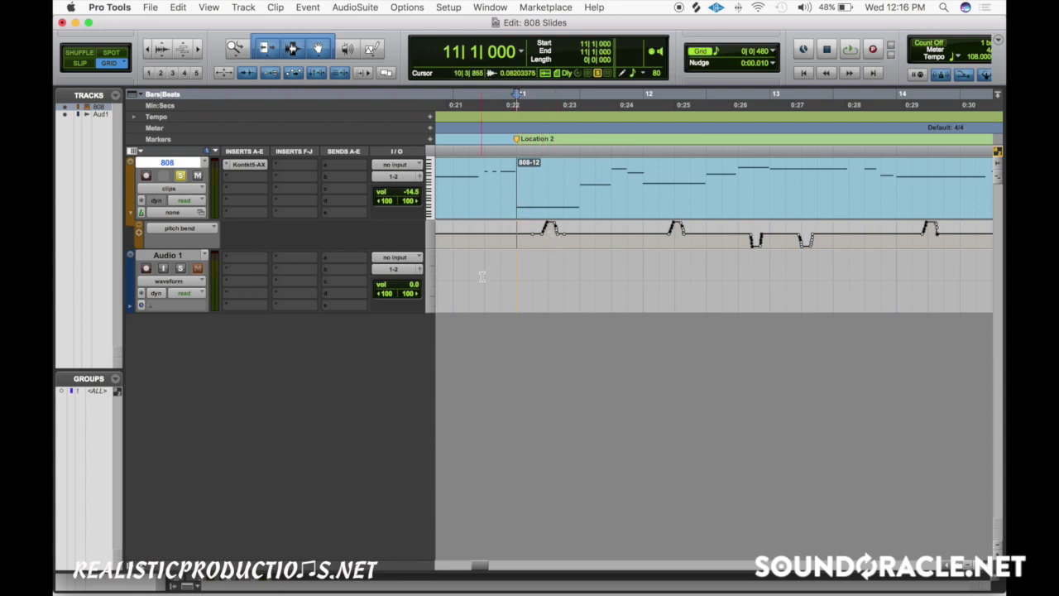
Step: Drag the 11|1|480–11|3|000 pitch bend segment down into a dip and loop-play it from bar 11
{"action": "key", "text": "space"}
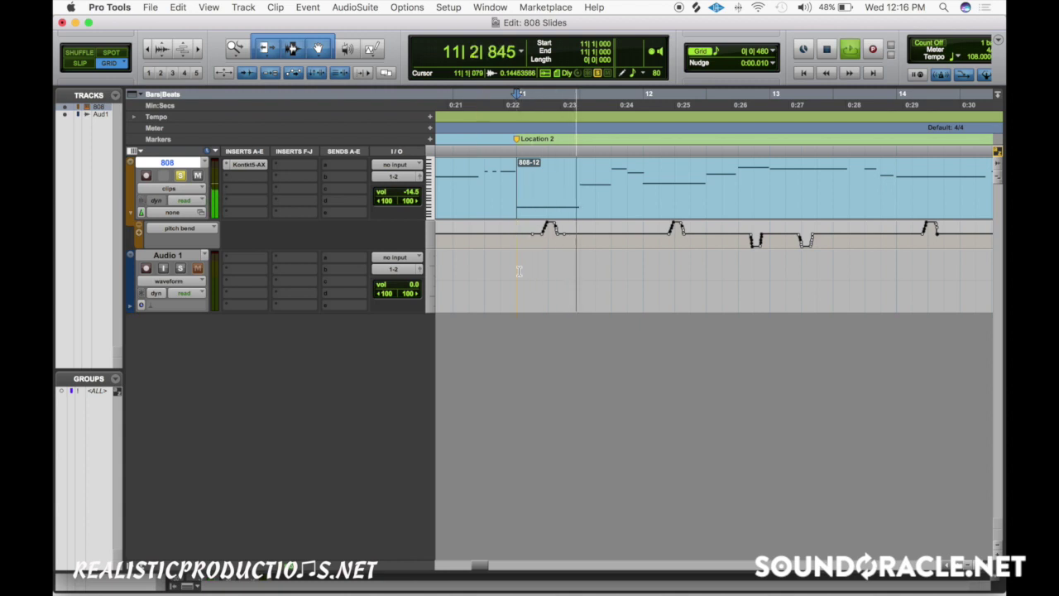
{"action": "key", "text": "space"}
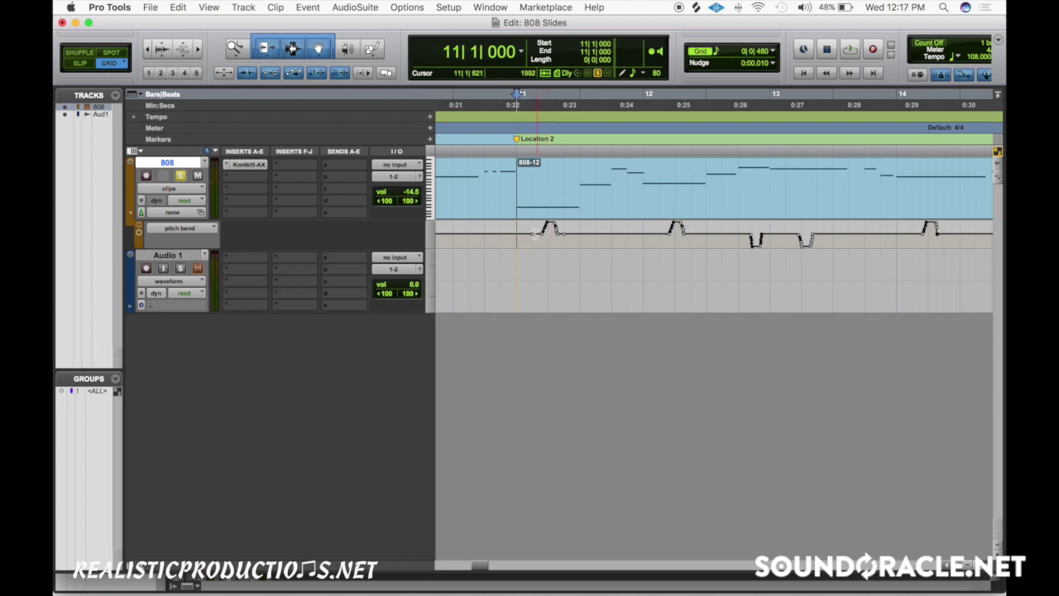
{"action": "left_click_drag", "start_coordinate": [534, 237], "coordinate": [566, 231]}
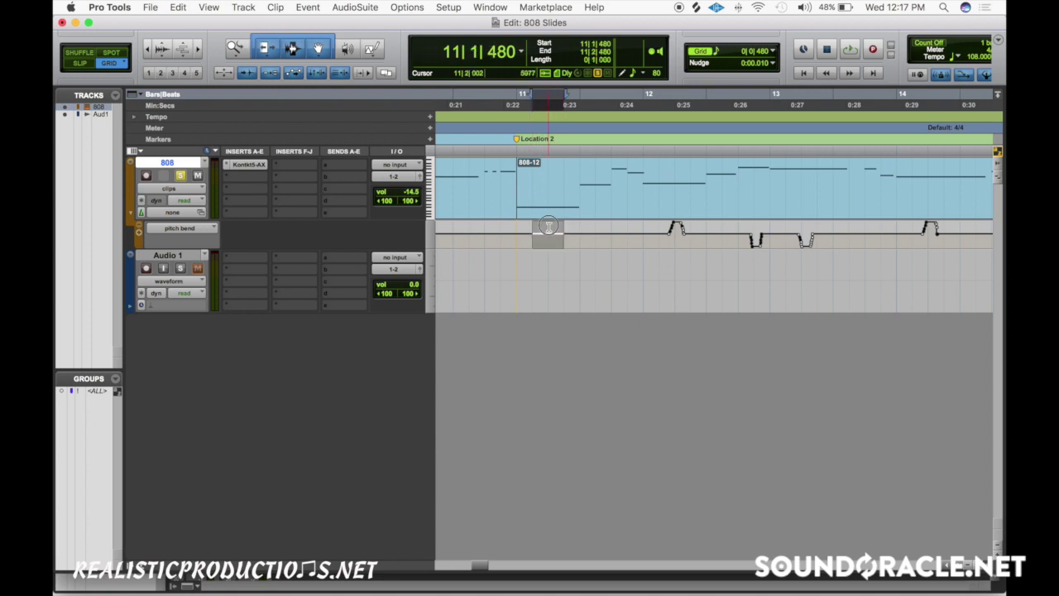
{"action": "left_click_drag", "start_coordinate": [547, 226], "coordinate": [547, 239]}
{"action": "left_click", "coordinate": [517, 240]}
{"action": "key", "text": "space"}
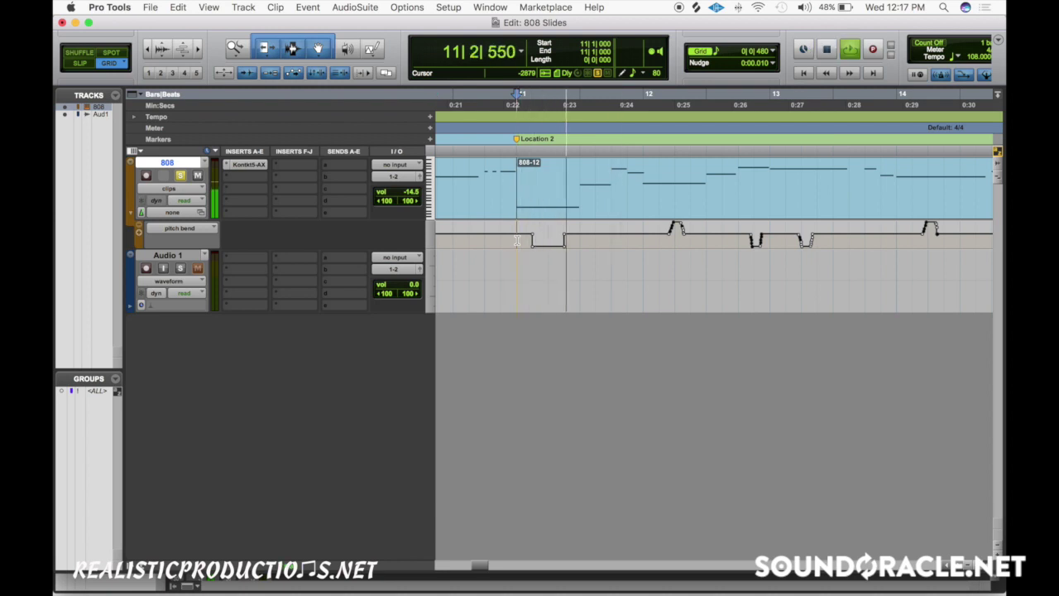
{"action": "key", "text": "space"}
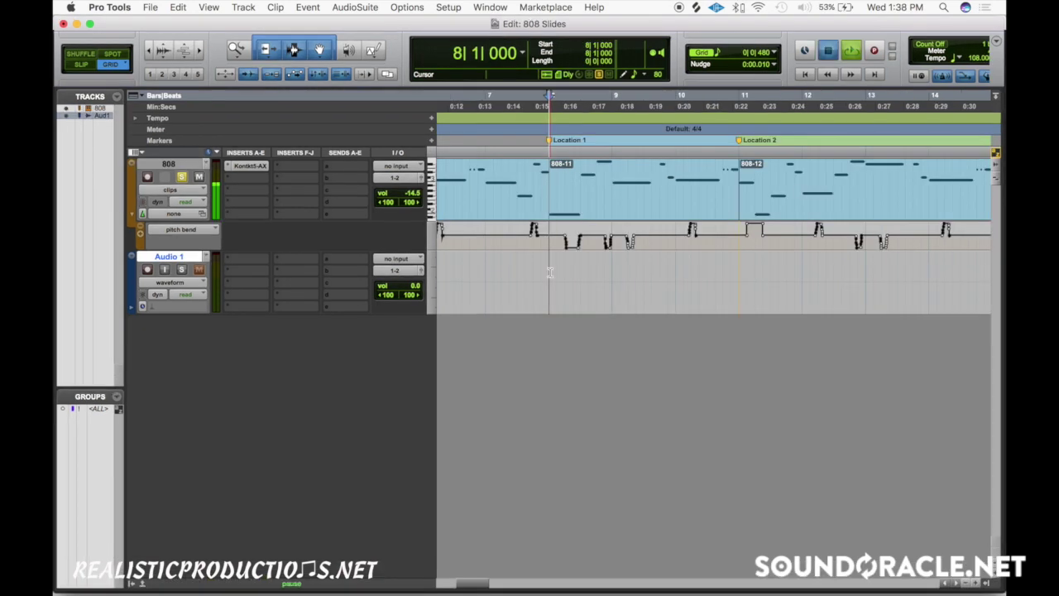
{"action": "key", "text": "space"}
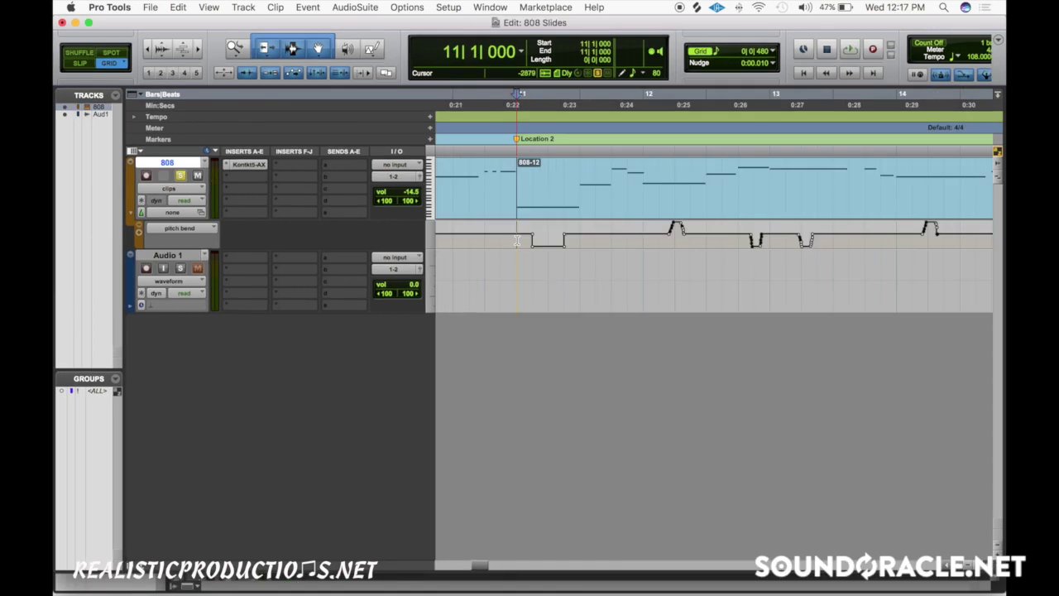
Step: Audition from bar 12 beat 4 and clip 808-12's start, then delete the bar-11 pitch bend dip
{"action": "left_click", "coordinate": [737, 184]}
{"action": "key", "text": "space"}
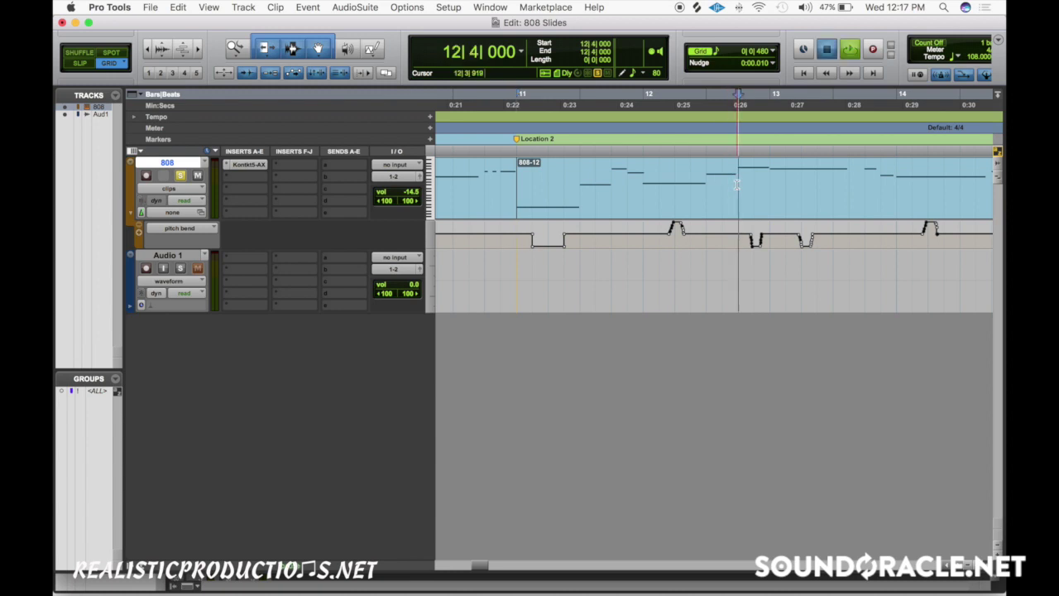
{"action": "key", "text": "space"}
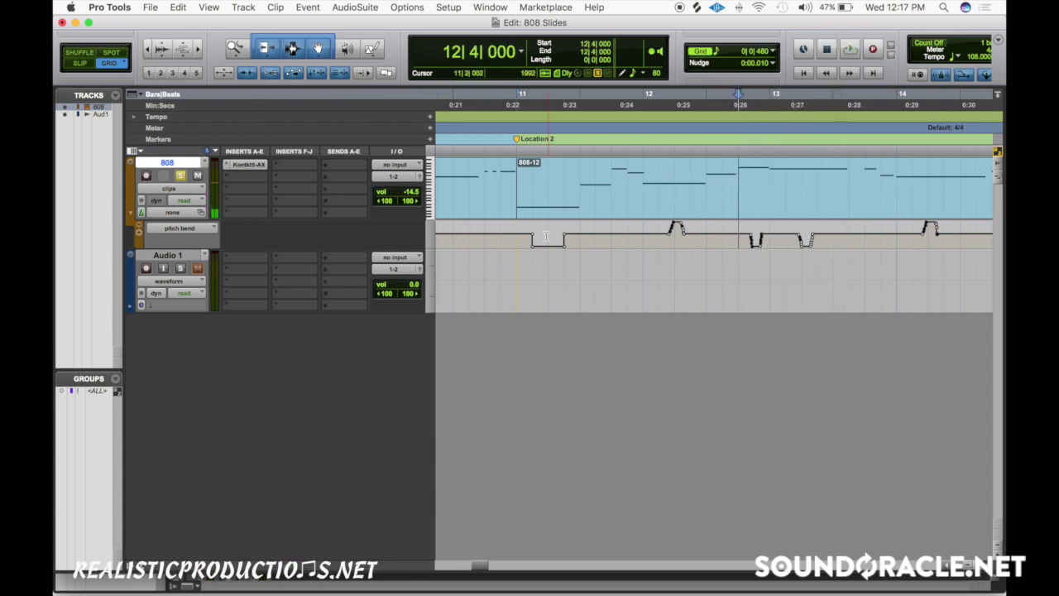
{"action": "left_click", "coordinate": [514, 239]}
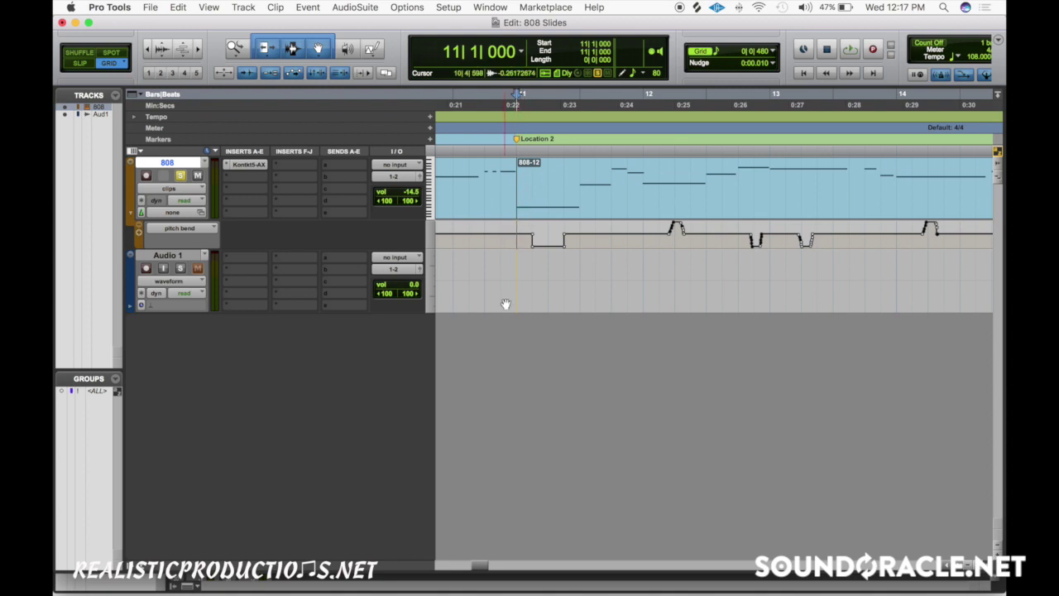
{"action": "key", "text": "space"}
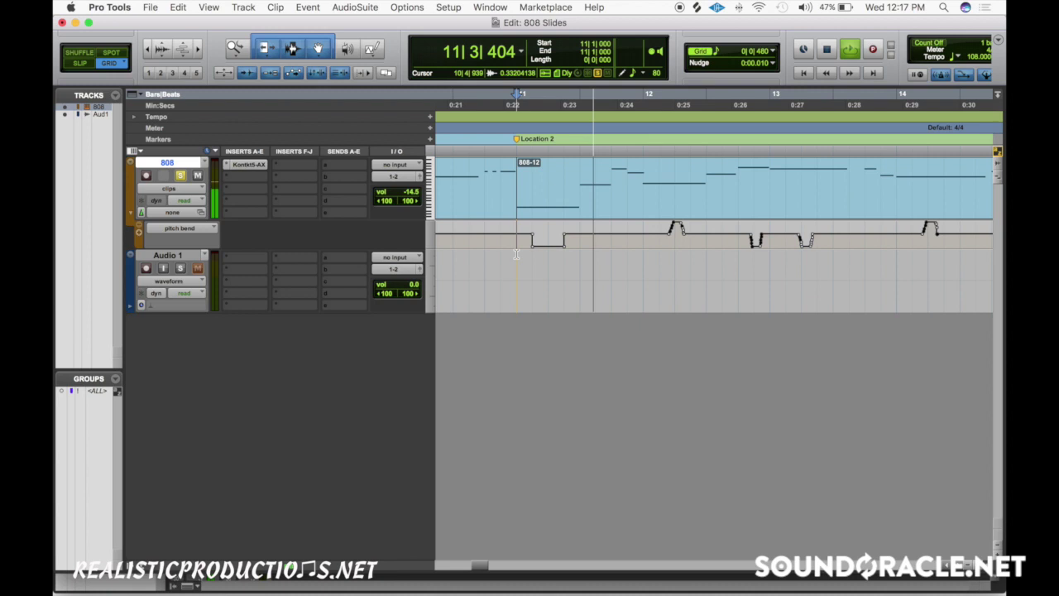
{"action": "key", "text": "space"}
{"action": "left_click_drag", "start_coordinate": [517, 240], "coordinate": [589, 240]}
{"action": "key", "text": "Delete"}
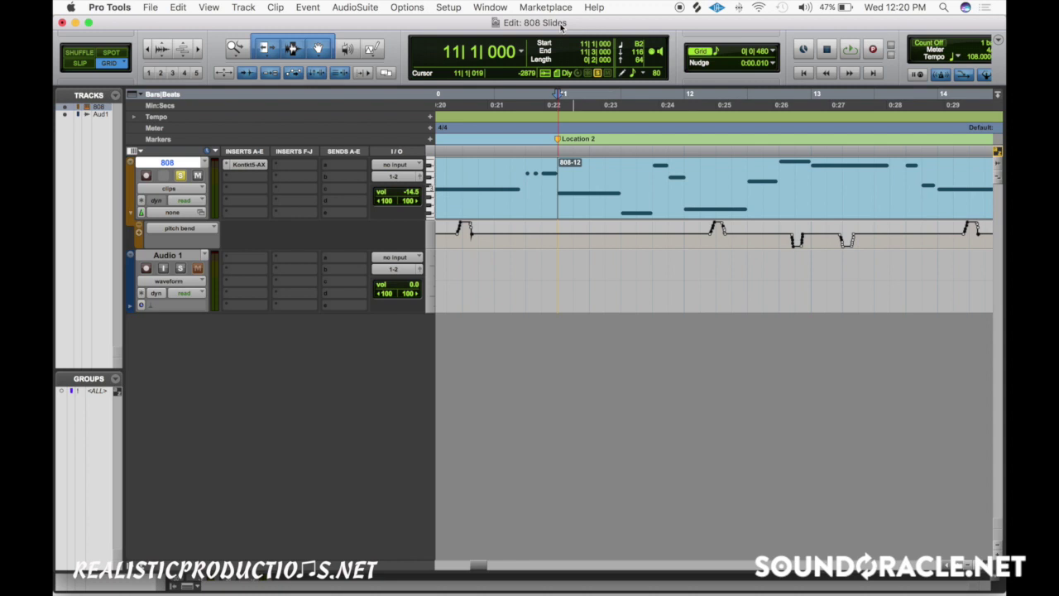
Step: Deselect the notes and audition the 808 around bar 11
{"action": "left_click", "coordinate": [563, 189]}
{"action": "scroll", "coordinate": [564, 190], "scroll_direction": "left", "scroll_amount": 2}
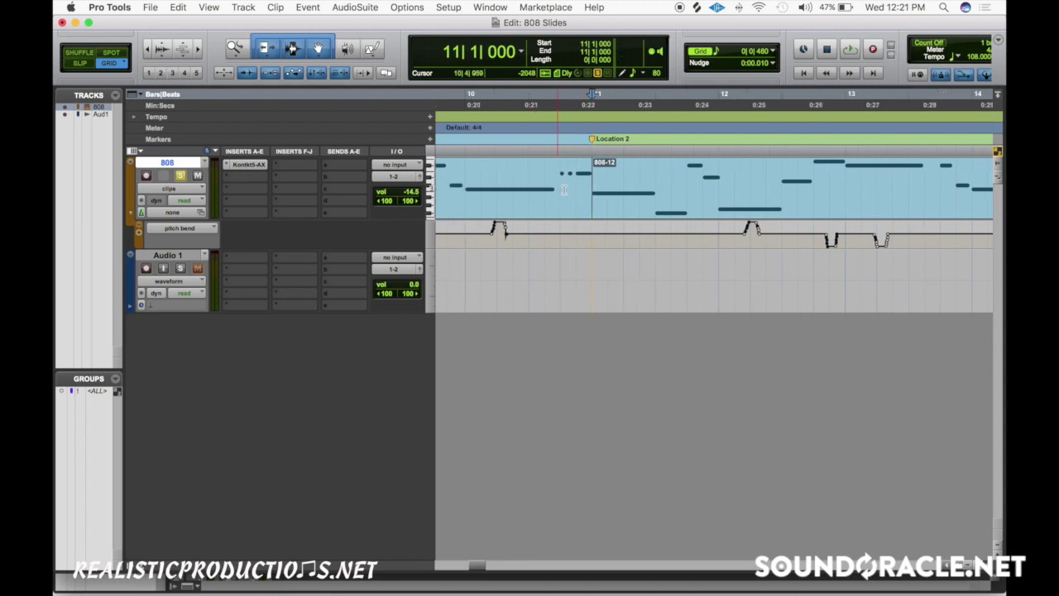
{"action": "scroll", "coordinate": [563, 190], "scroll_direction": "left", "scroll_amount": 5}
{"action": "key", "text": "space"}
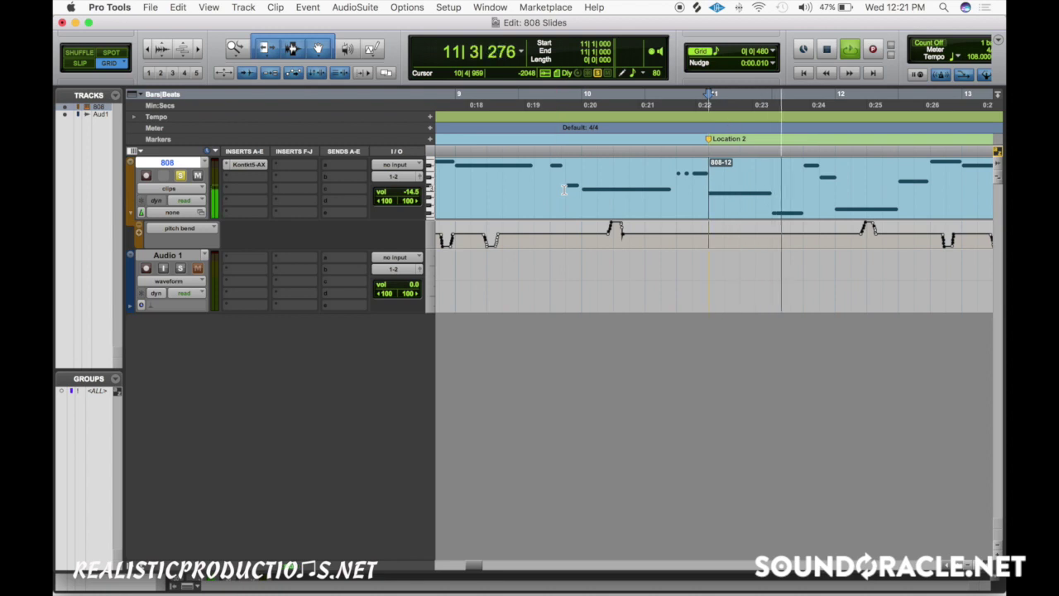
{"action": "key", "text": "space"}
Step: In clip 808-12's MIDI Editor, shorten the first low 808 note of bar 11
{"action": "double_click", "coordinate": [722, 207]}
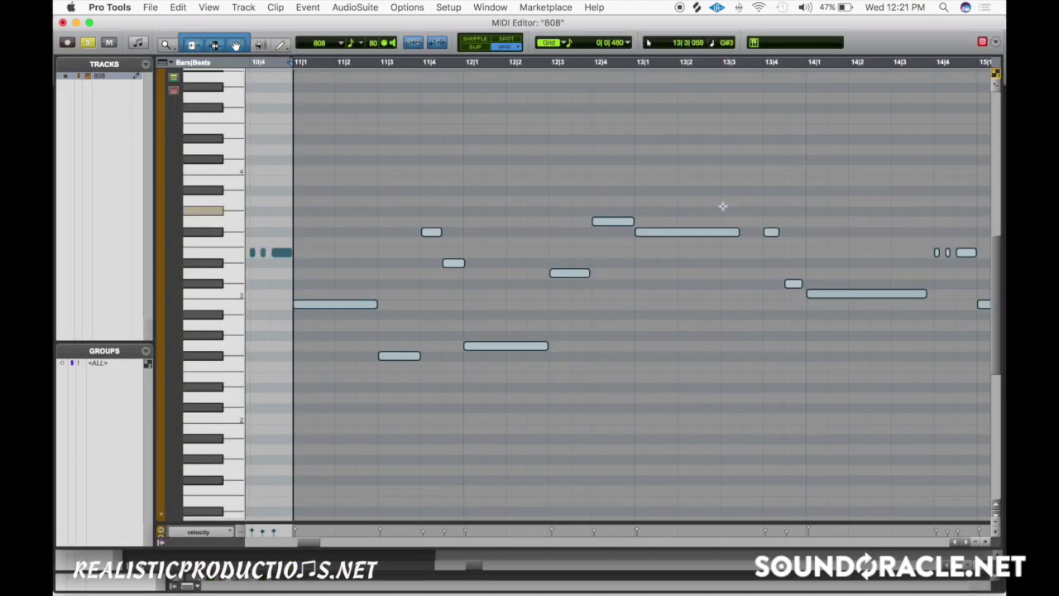
{"action": "left_click", "coordinate": [349, 286]}
{"action": "left_click_drag", "start_coordinate": [376, 305], "coordinate": [353, 171]}
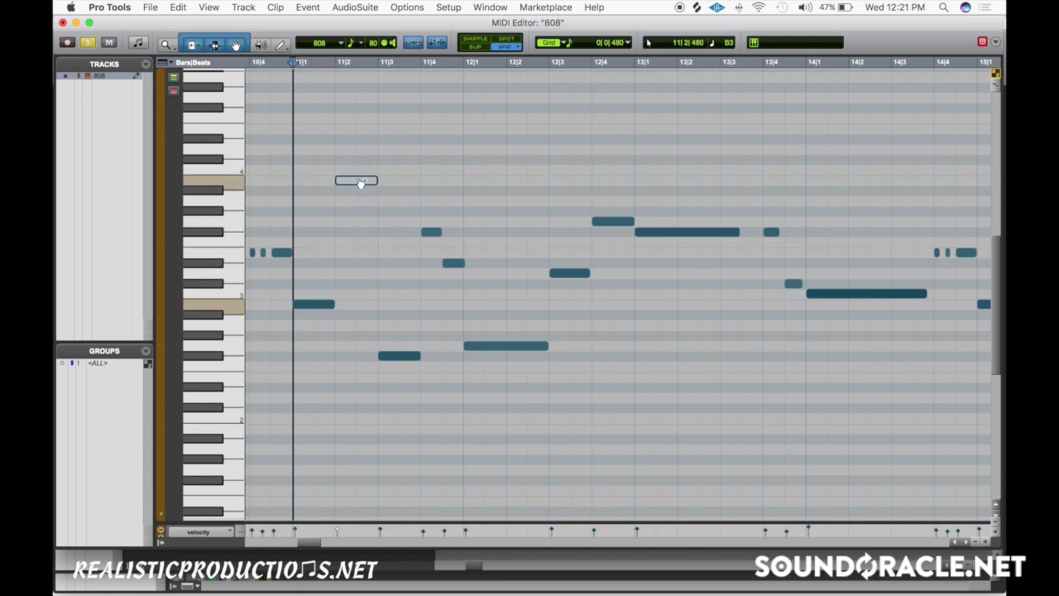
{"action": "left_click", "coordinate": [60, 23]}
Step: Trial-paste the bar 12 beat 4 pitch-bend dip at 11|1|480, audition it, then undo
{"action": "scroll", "coordinate": [604, 249], "scroll_direction": "right", "scroll_amount": 4}
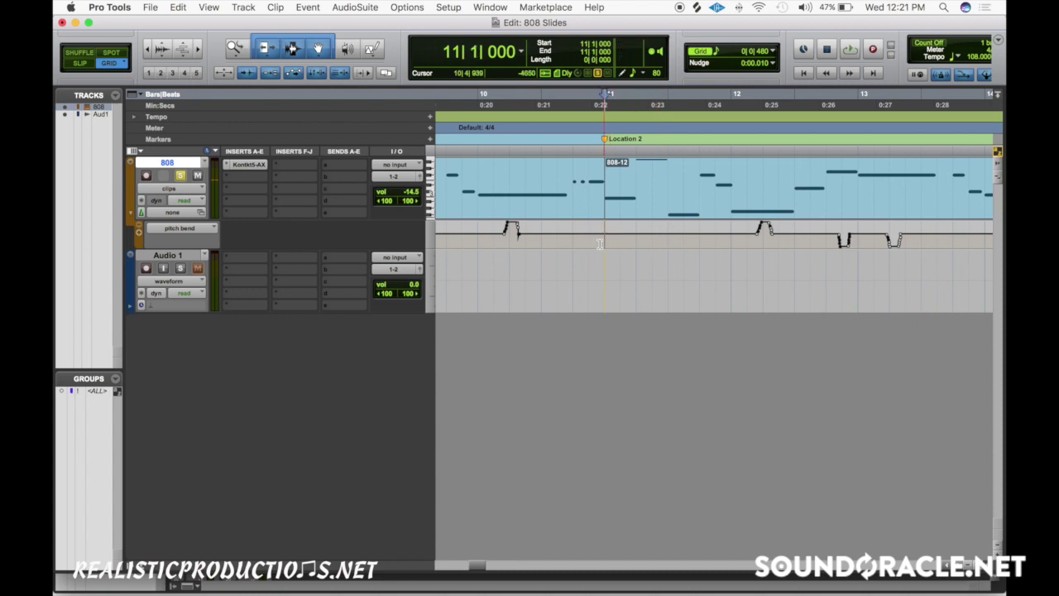
{"action": "left_click_drag", "start_coordinate": [825, 240], "coordinate": [856, 240]}
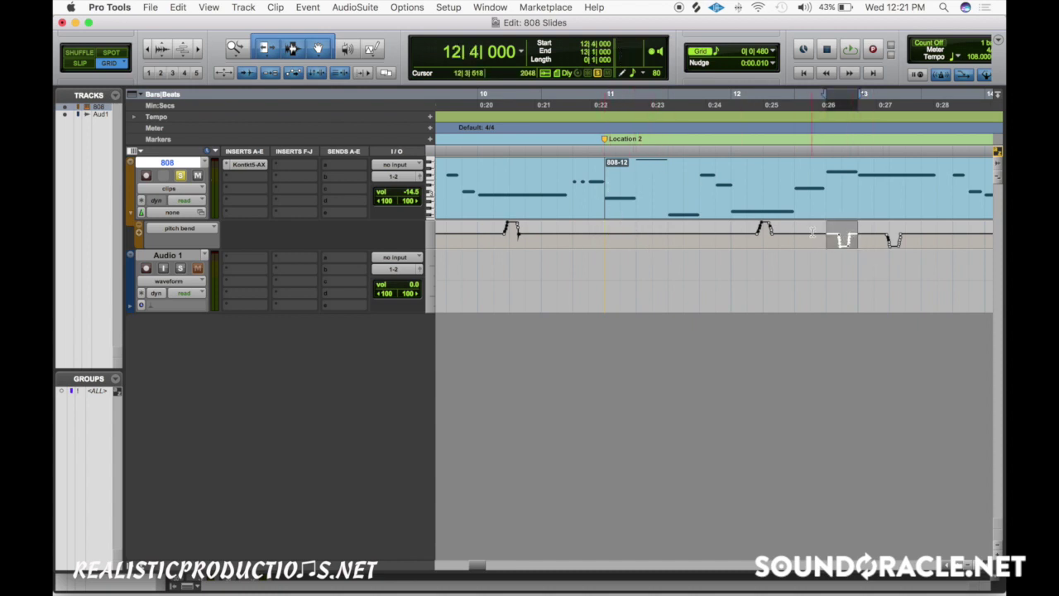
{"action": "left_click", "coordinate": [621, 235]}
{"action": "key", "text": "super+v"}
{"action": "left_click", "coordinate": [608, 241]}
{"action": "key", "text": "space"}
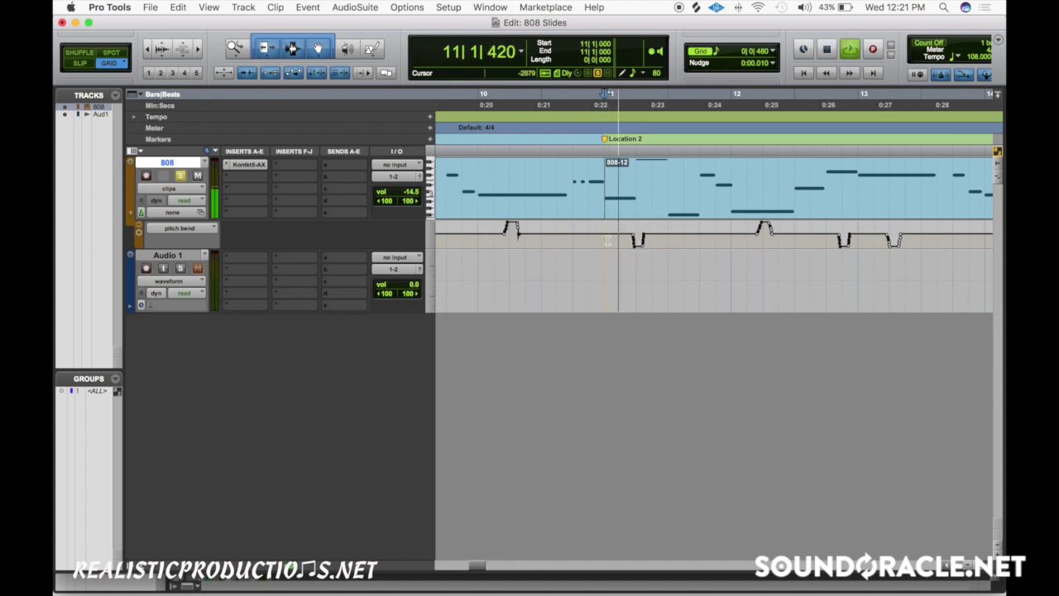
{"action": "key", "text": "space"}
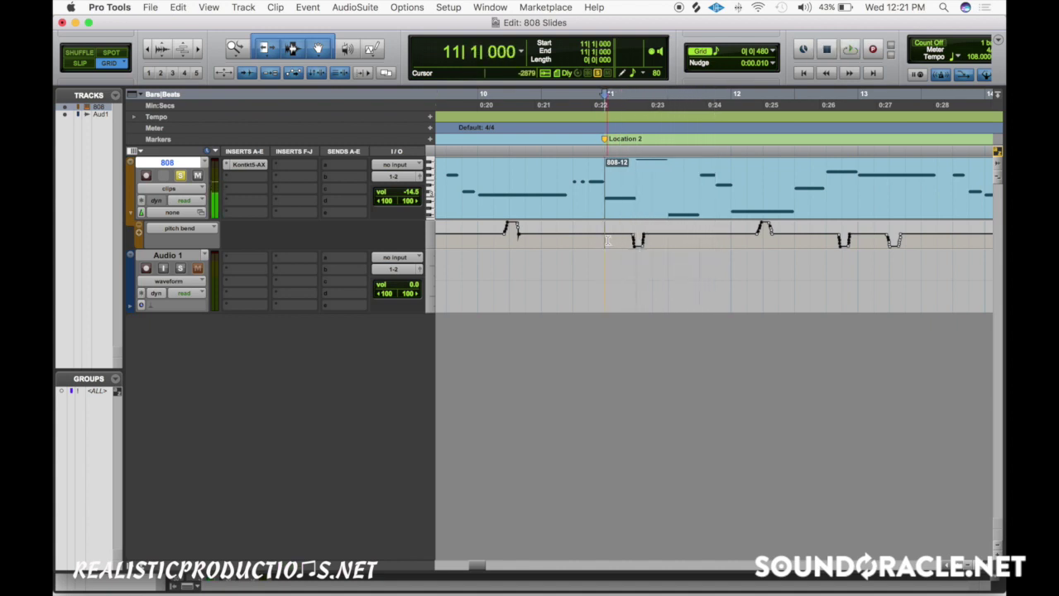
{"action": "key", "text": "super+z"}
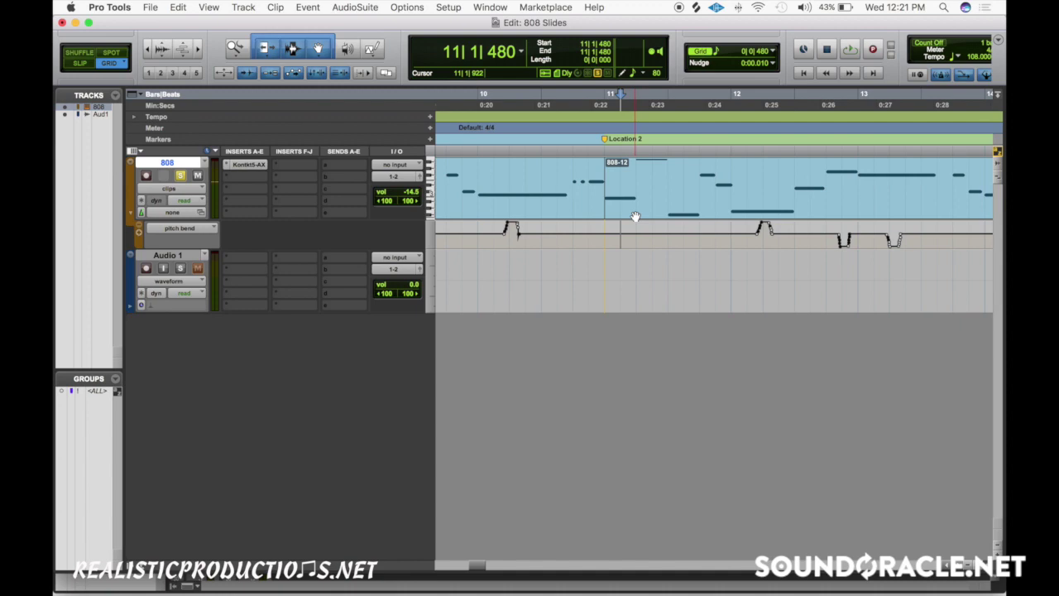
Step: Drop the split note an octave and paste an upward pitch-bend bump at 11|1|480, auditioning from bar 11
{"action": "double_click", "coordinate": [626, 222]}
{"action": "left_click_drag", "start_coordinate": [356, 222], "coordinate": [355, 449]}
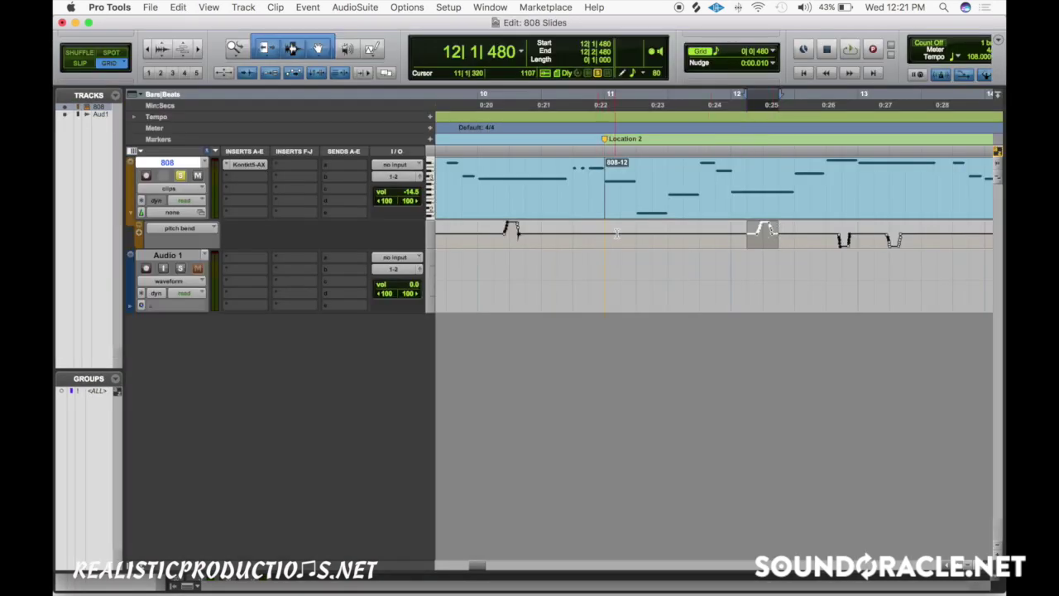
{"action": "left_click", "coordinate": [616, 233]}
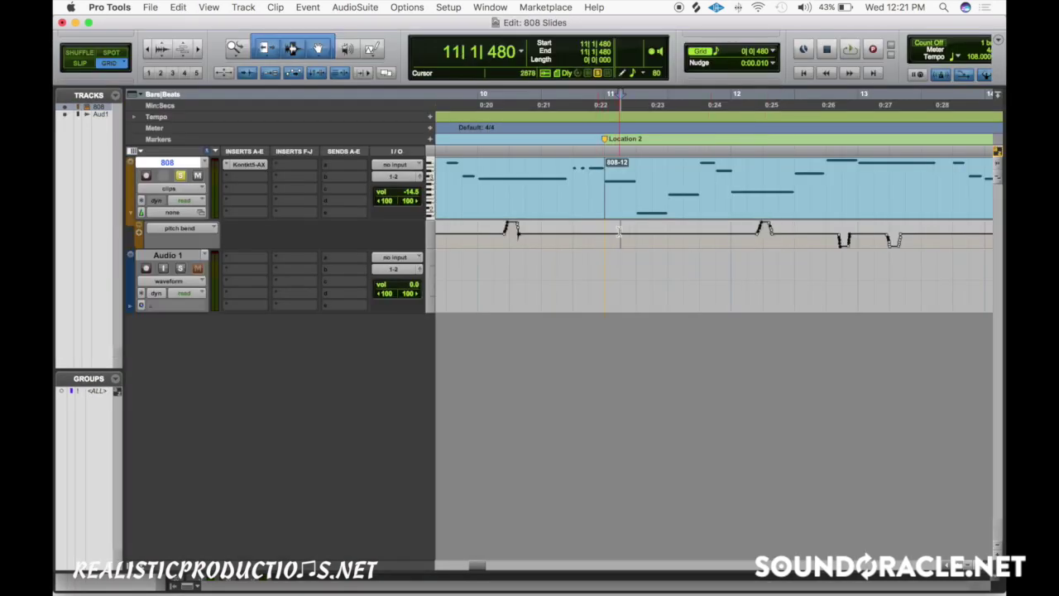
{"action": "key", "text": "super+v"}
{"action": "left_click", "coordinate": [602, 234]}
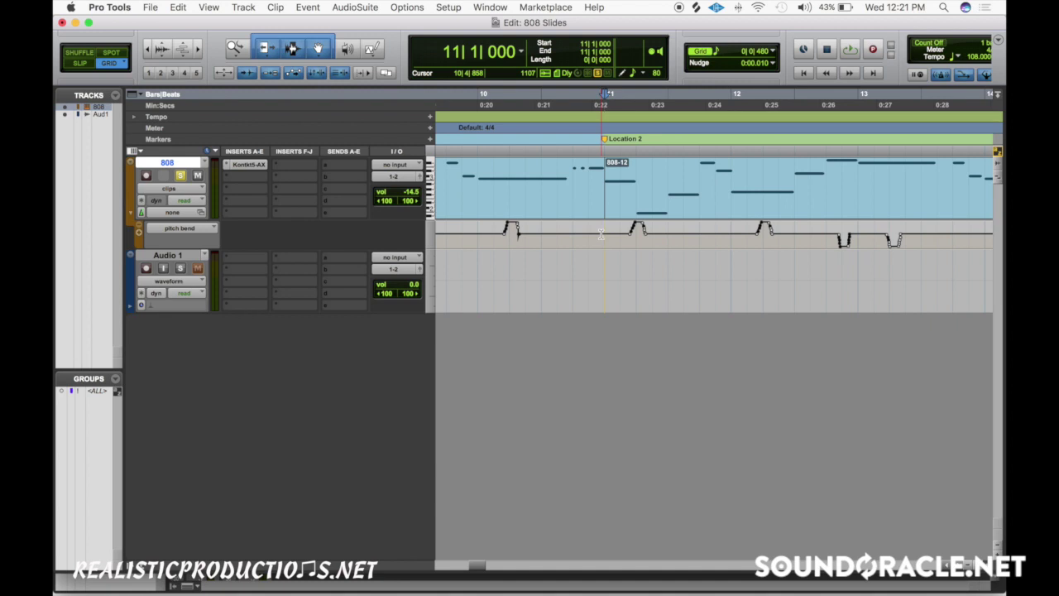
{"action": "key", "text": "space"}
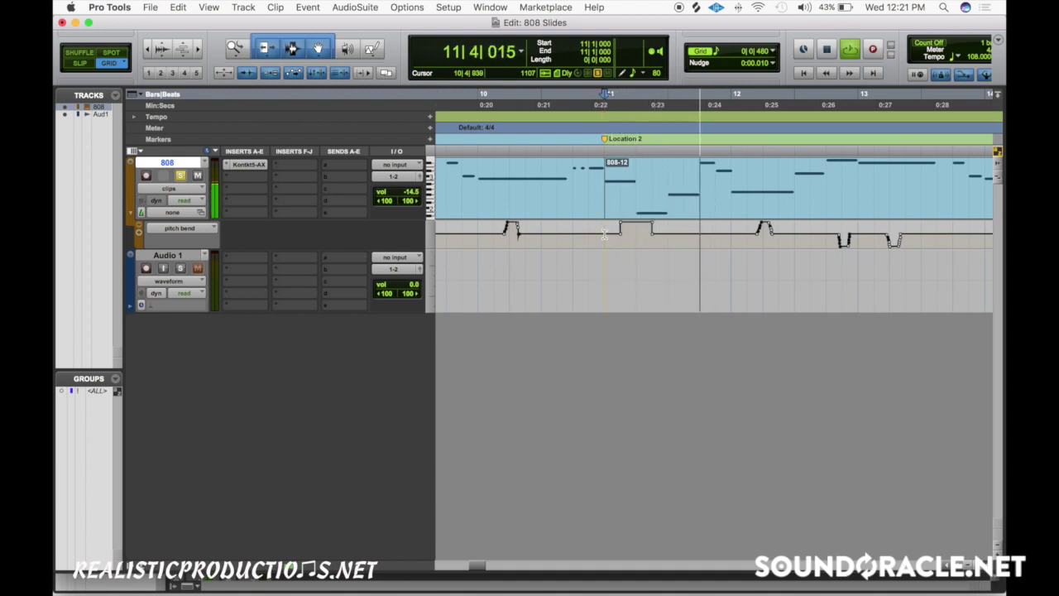
{"action": "key", "text": "space"}
{"action": "key", "text": "space"}
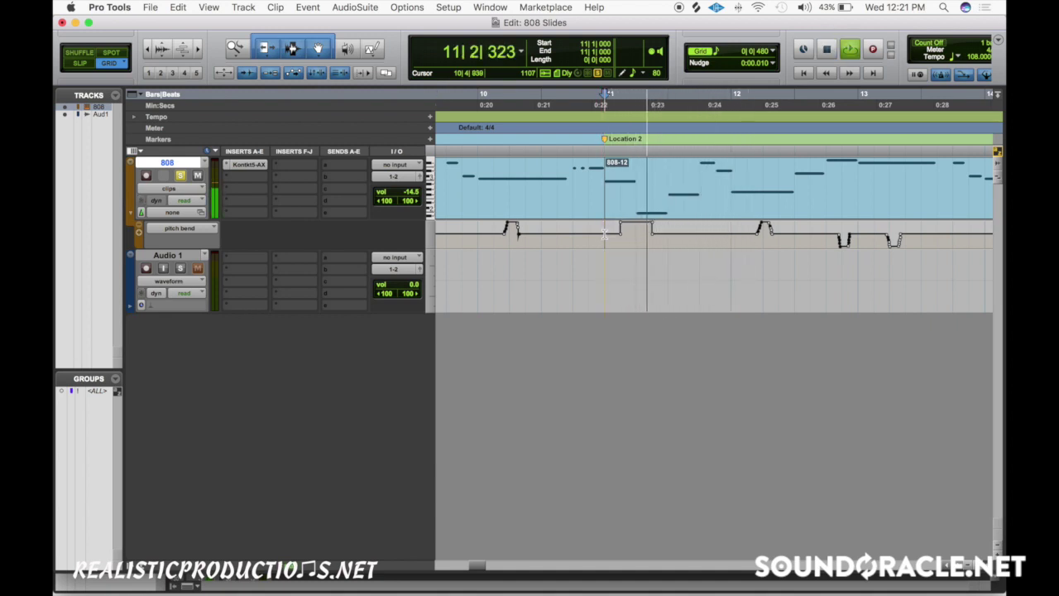
{"action": "key", "text": "space"}
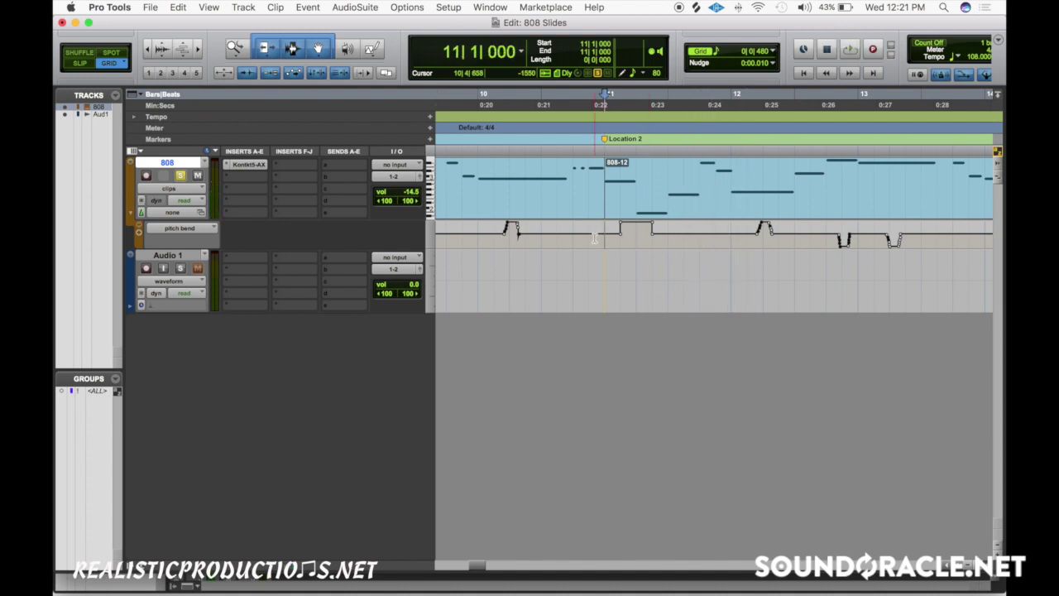
{"action": "left_click", "coordinate": [478, 236]}
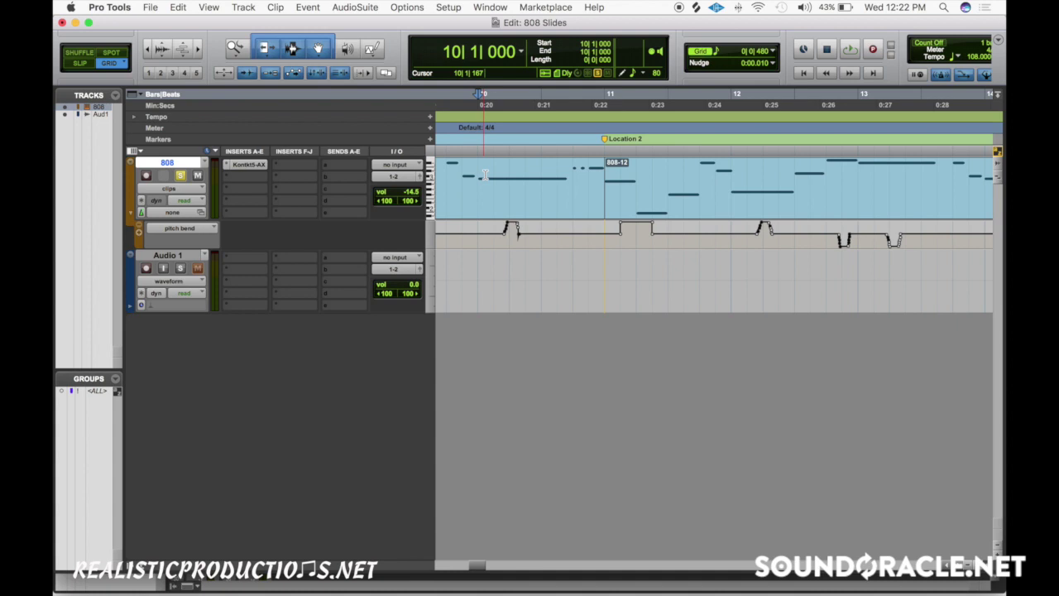
{"action": "key", "text": "space"}
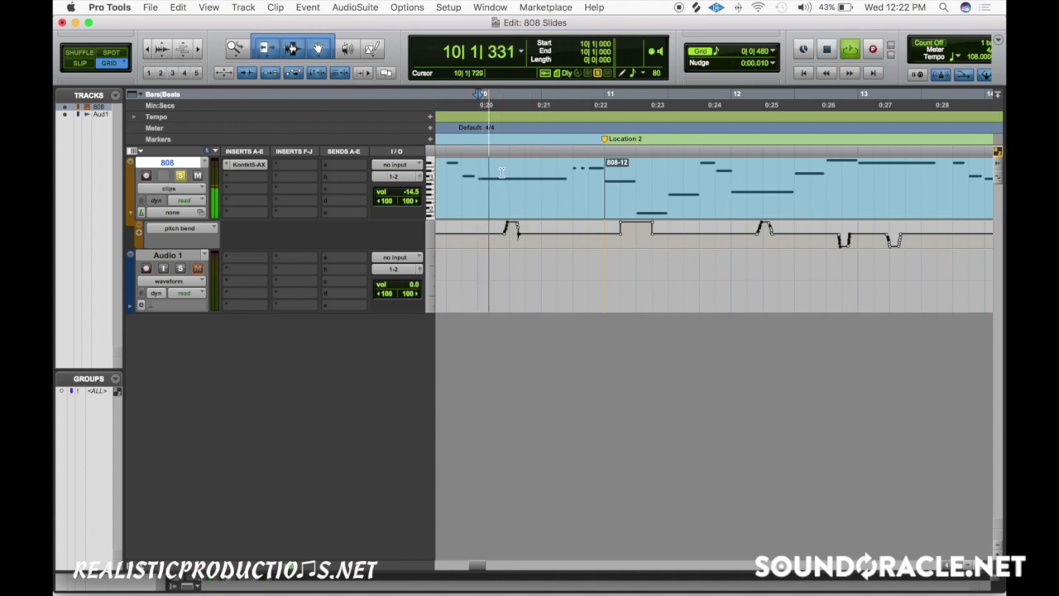
{"action": "key", "text": "space"}
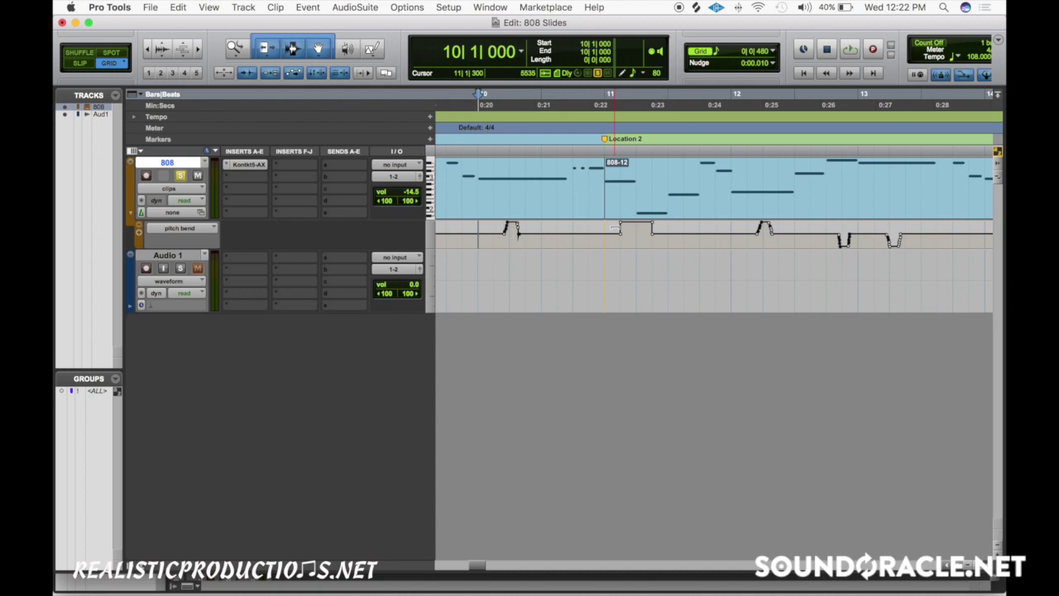
{"action": "left_click", "coordinate": [604, 240]}
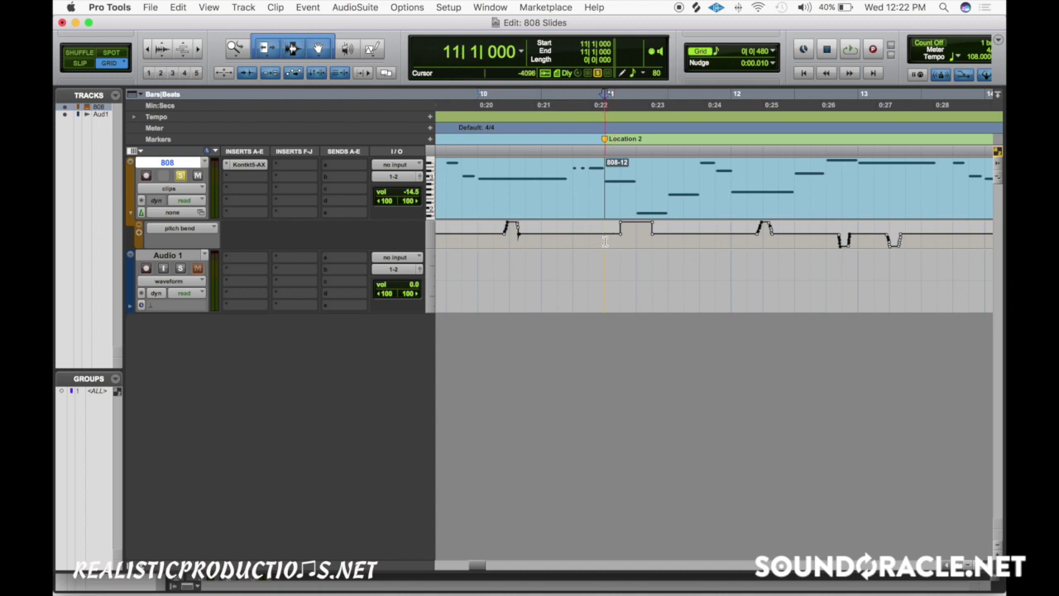